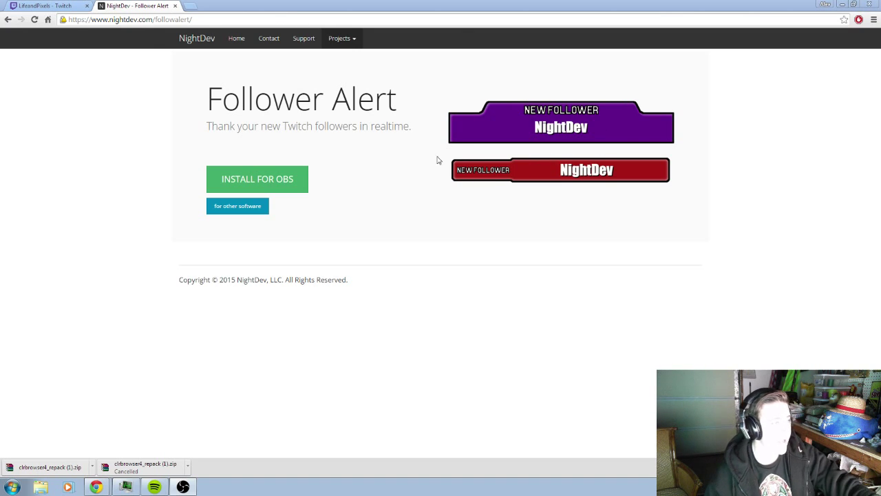
# - Start the NightDev Follower Alert installation for OBS at Step 1/5
pyautogui.click(266, 183)
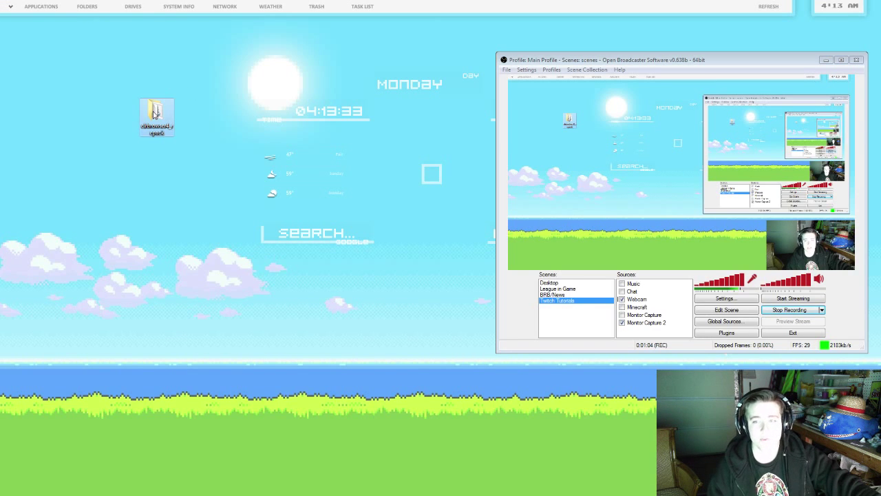
pyautogui.doubleClick(156, 114)
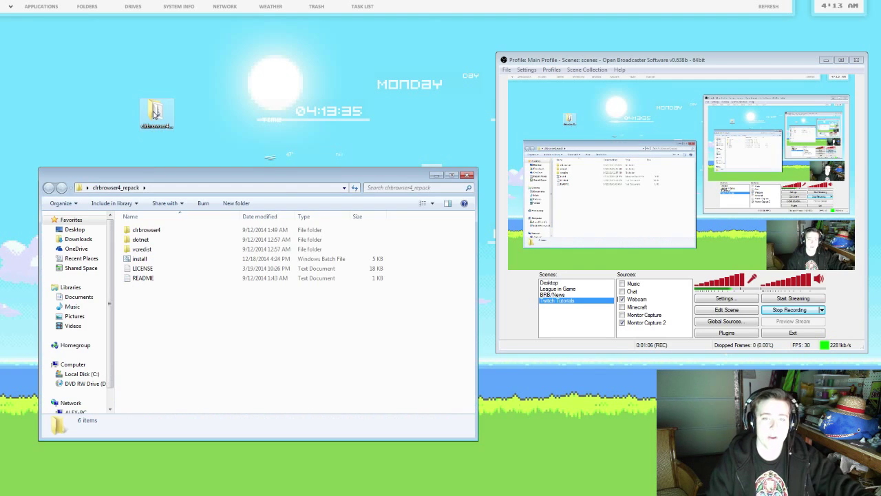
pyautogui.click(189, 249)
pyautogui.click(145, 260)
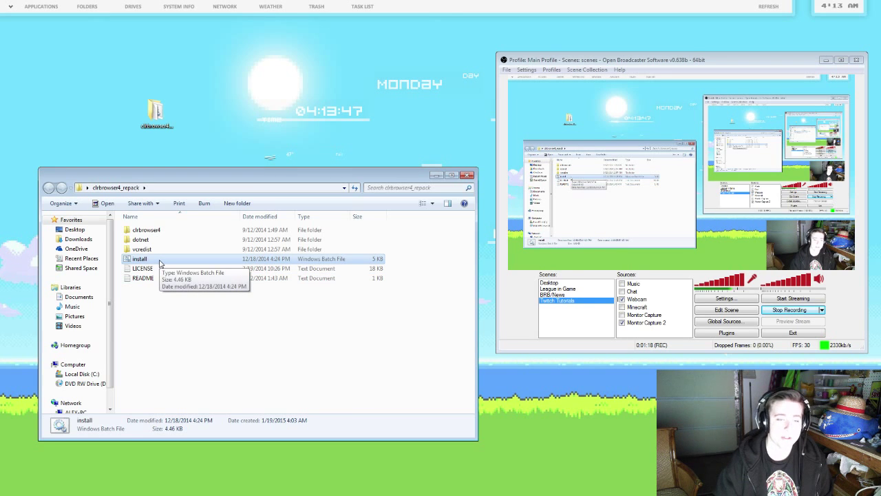
pyautogui.click(160, 262)
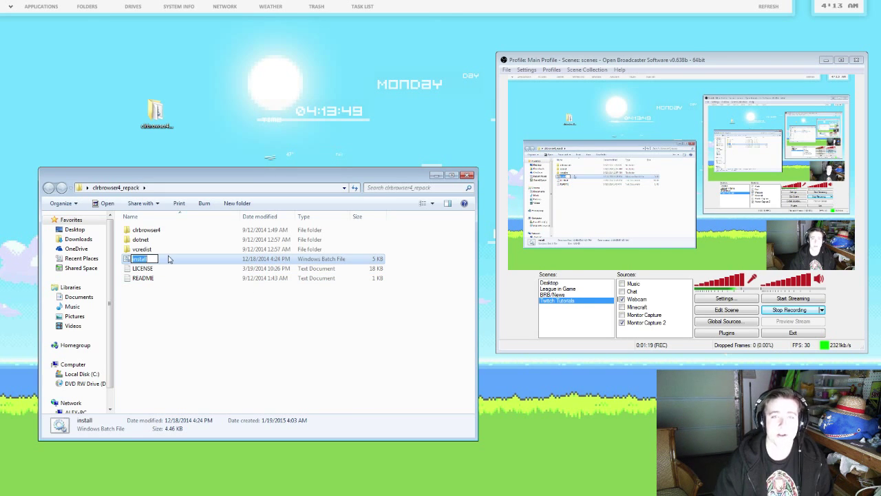
pyautogui.click(468, 175)
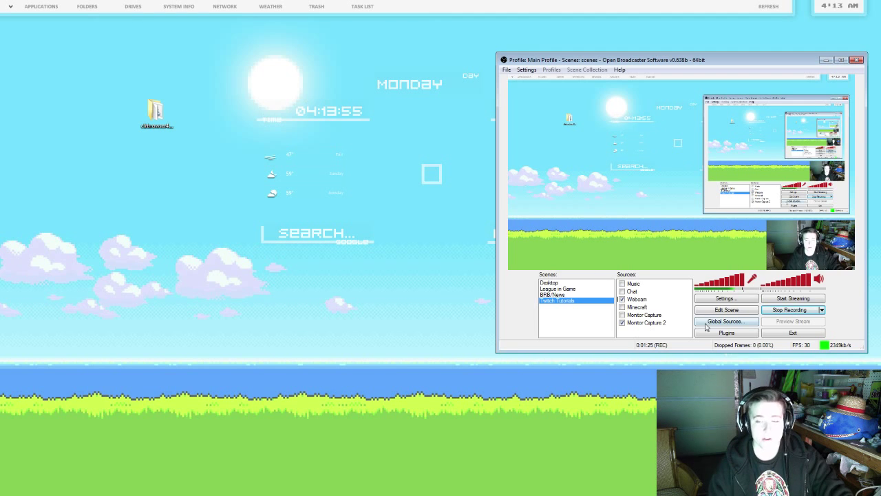
# - Enable the Monitor Capture source so OBS shows the browser screen, adding no new source
pyautogui.rightClick(669, 328)
pyautogui.moveTo(683, 335)
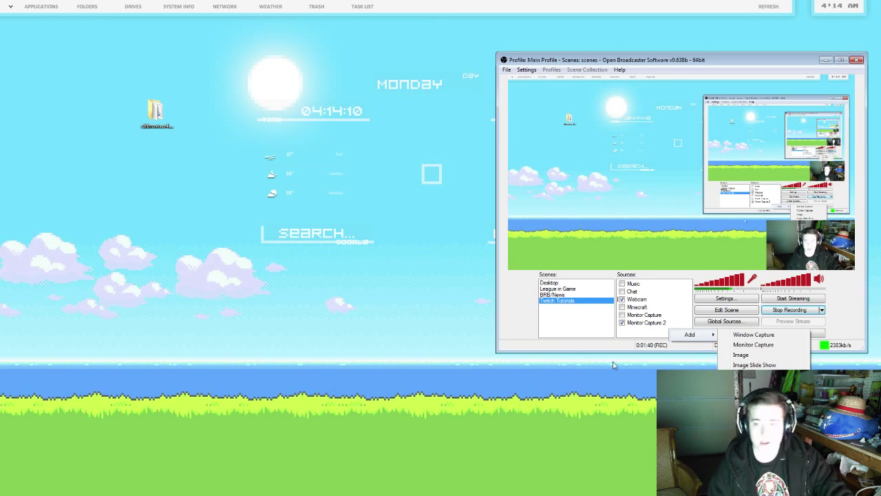
pyautogui.click(611, 337)
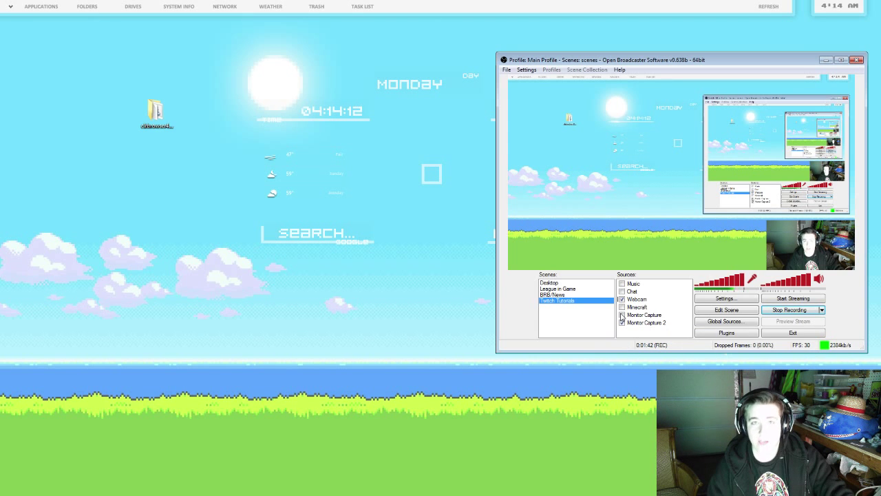
pyautogui.click(621, 315)
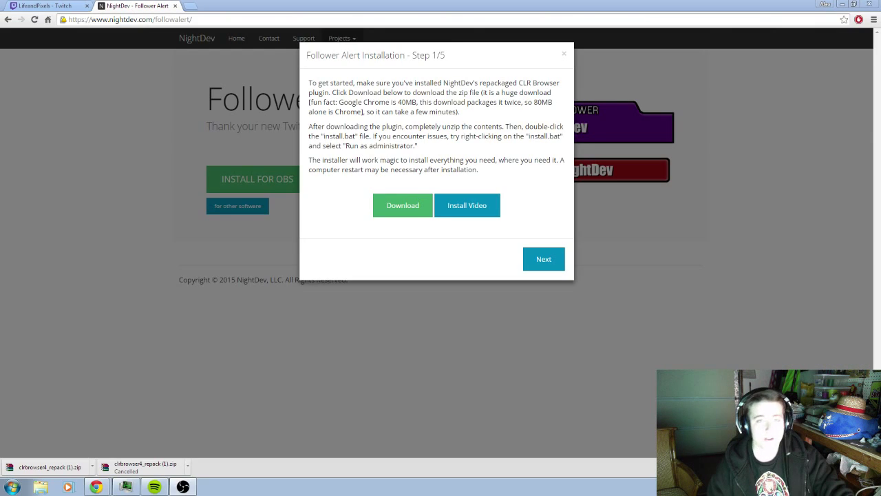
# - Reach the Step 2/5 alert configuration form after briefly stepping back to Step 1
pyautogui.click(548, 256)
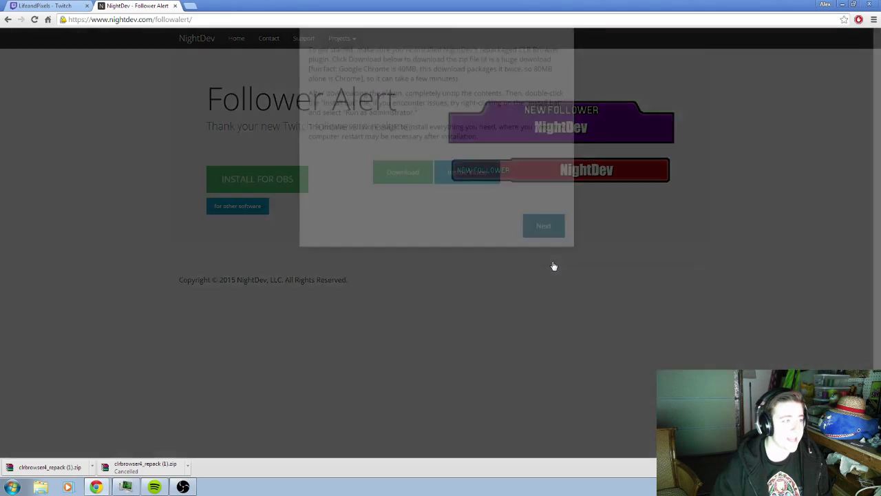
pyautogui.click(492, 356)
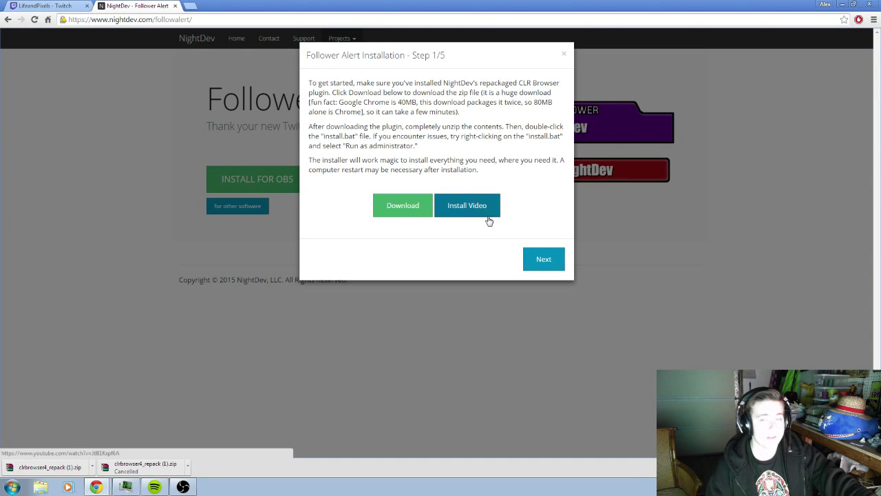
pyautogui.click(543, 260)
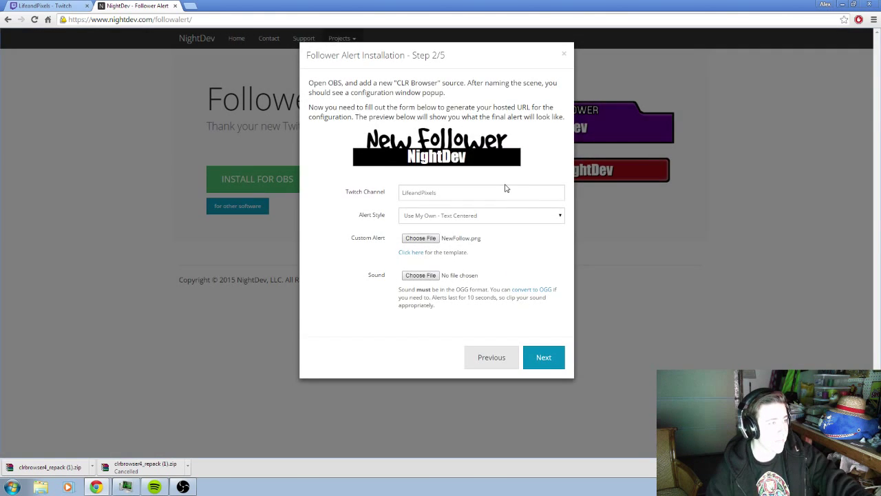
# - Replace the Twitch Channel field's contents with the streamer's channel name
pyautogui.click(457, 193)
pyautogui.doubleClick(456, 194)
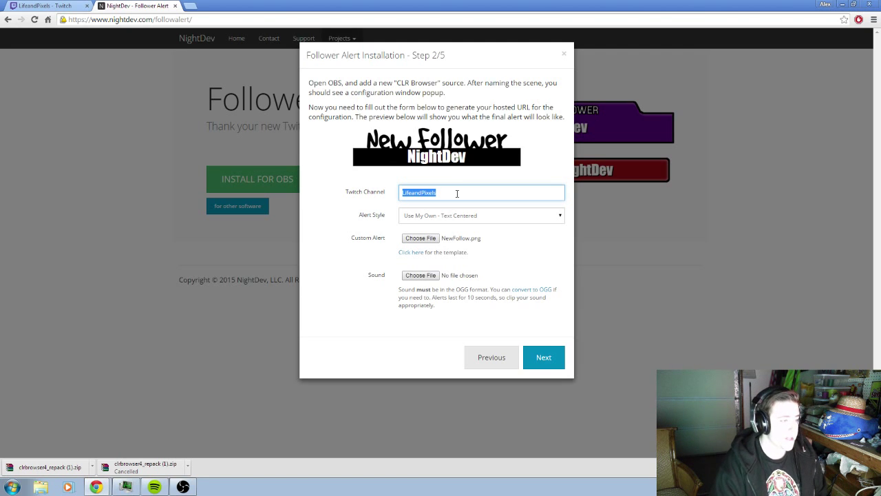
pyautogui.write('Life')
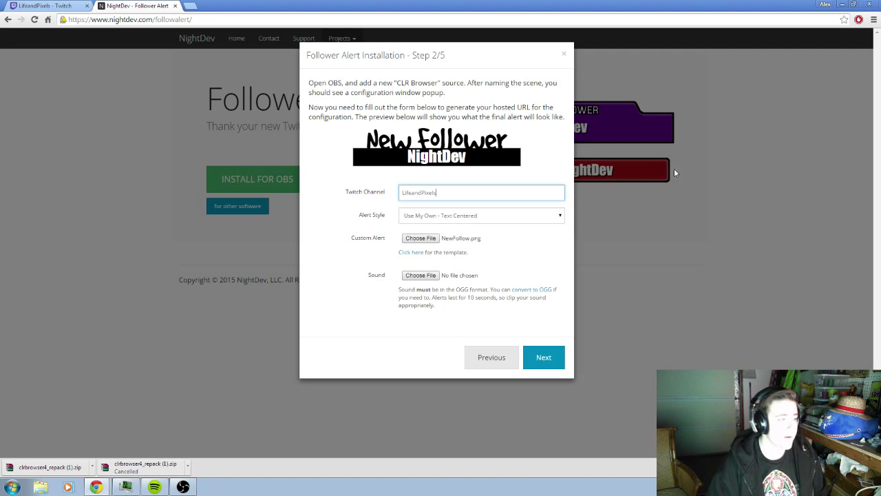
pyautogui.click(559, 217)
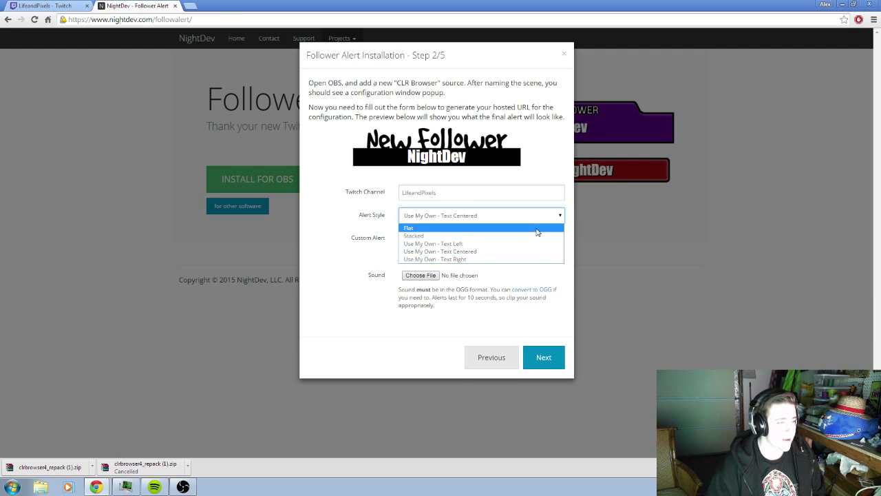
pyautogui.click(538, 232)
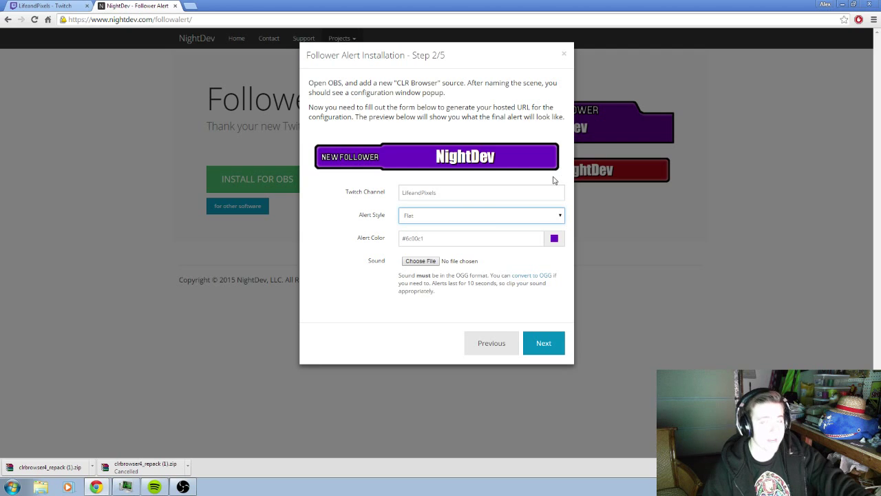
pyautogui.click(558, 239)
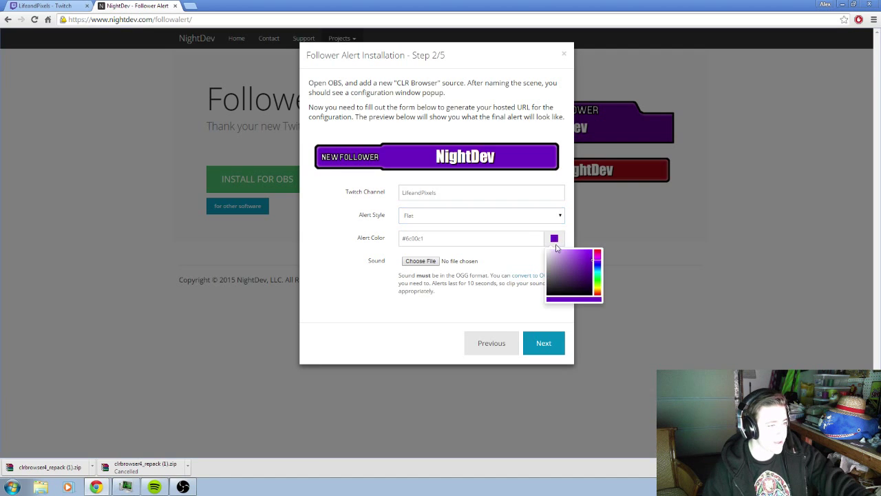
pyautogui.click(598, 279)
pyautogui.moveTo(598, 283)
pyautogui.mouseDown()
pyautogui.moveTo(598, 260)
pyautogui.moveTo(598, 276)
pyautogui.mouseUp()
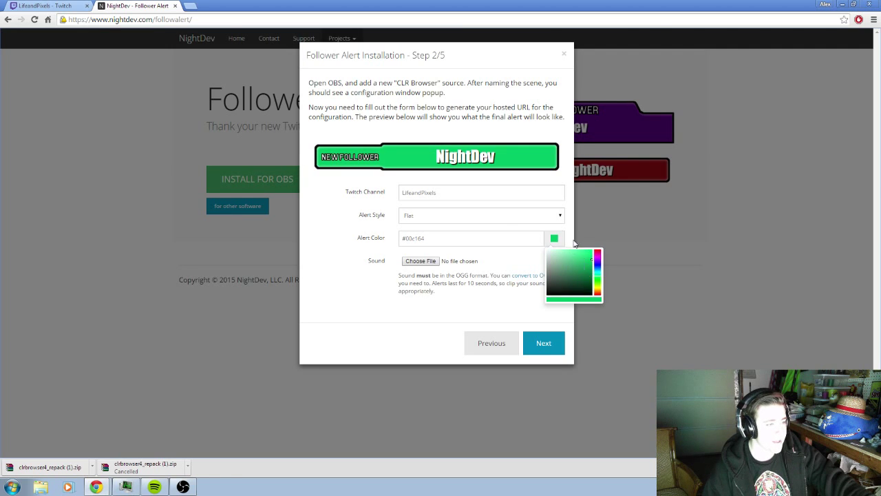
pyautogui.click(561, 215)
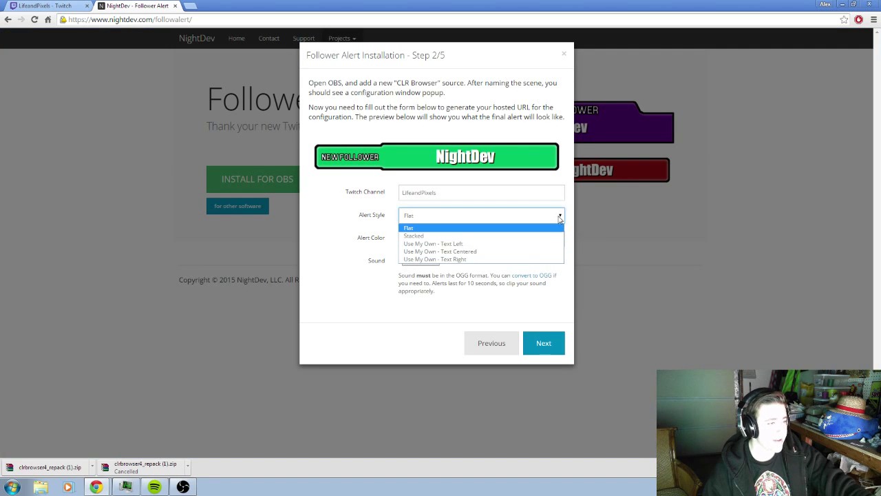
pyautogui.click(542, 235)
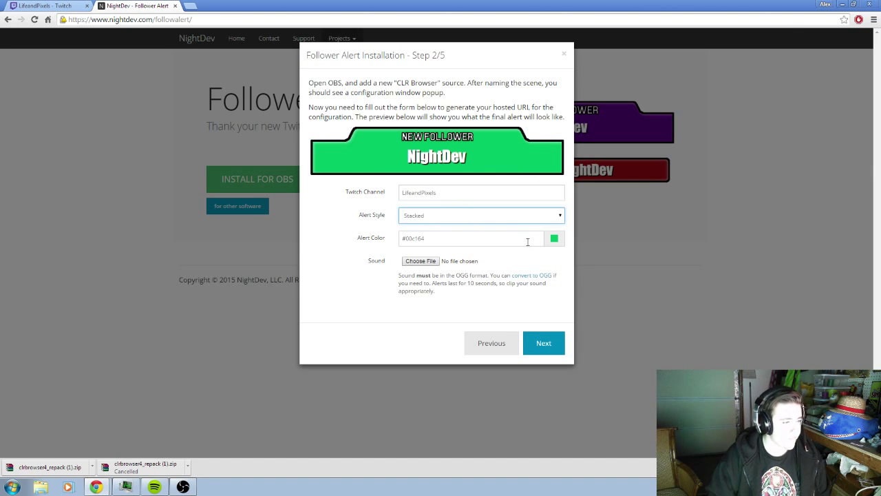
pyautogui.click(560, 216)
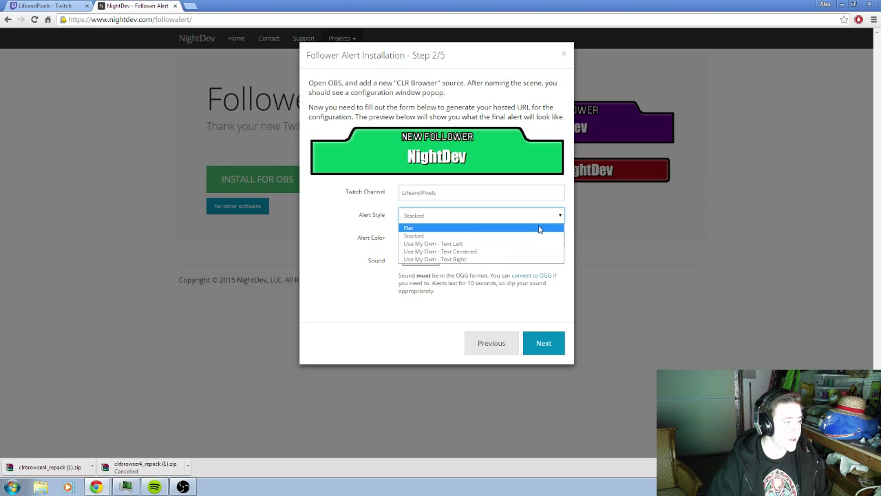
pyautogui.click(481, 252)
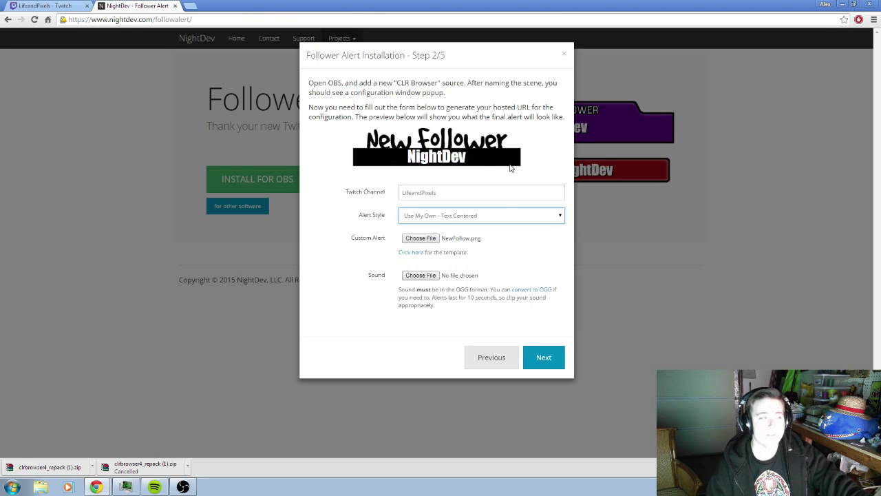
# - Choose the 'Use My Own - Text Centered' alert style and review the sound format note
pyautogui.click(474, 219)
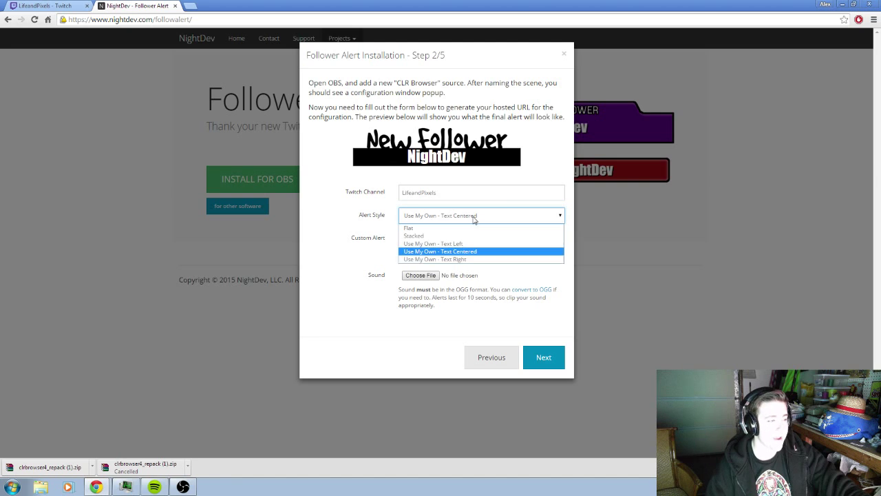
pyautogui.click(466, 244)
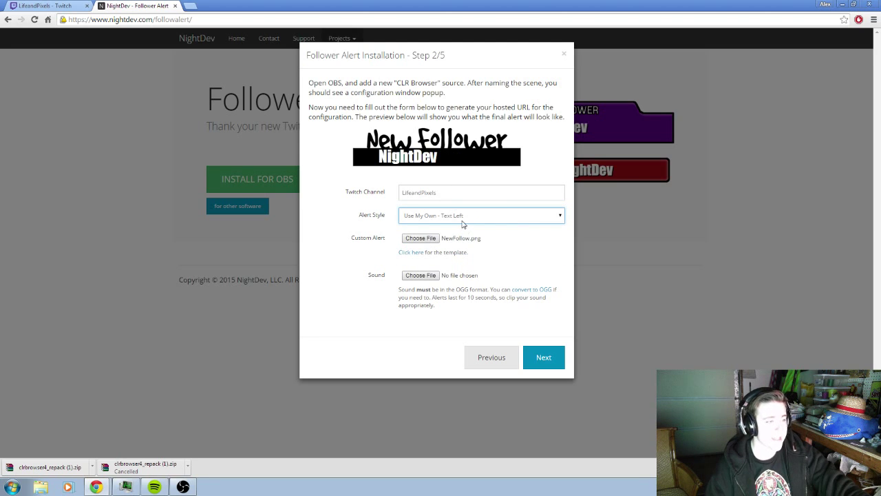
pyautogui.click(465, 220)
pyautogui.click(474, 250)
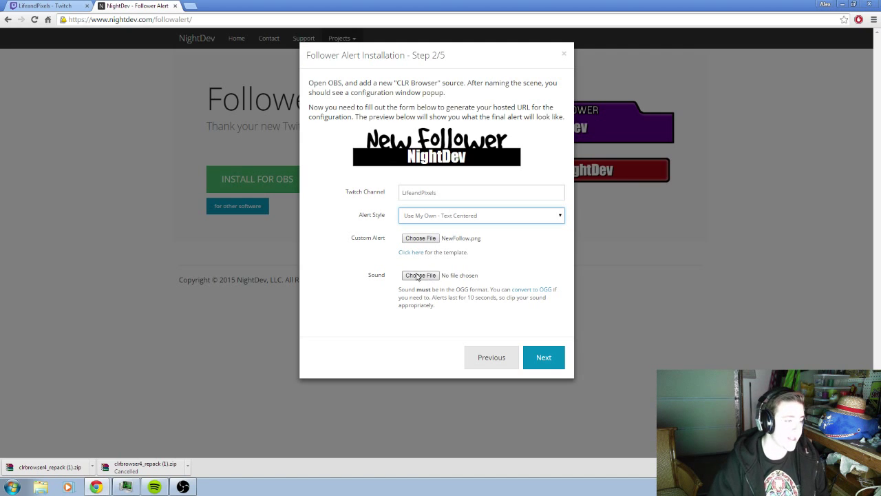
pyautogui.moveTo(399, 290); pyautogui.dragTo(539, 303)
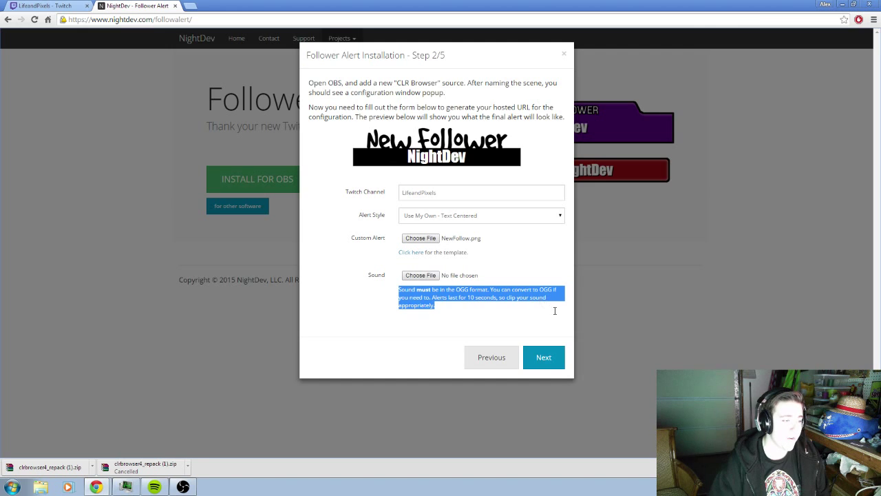
pyautogui.click(546, 316)
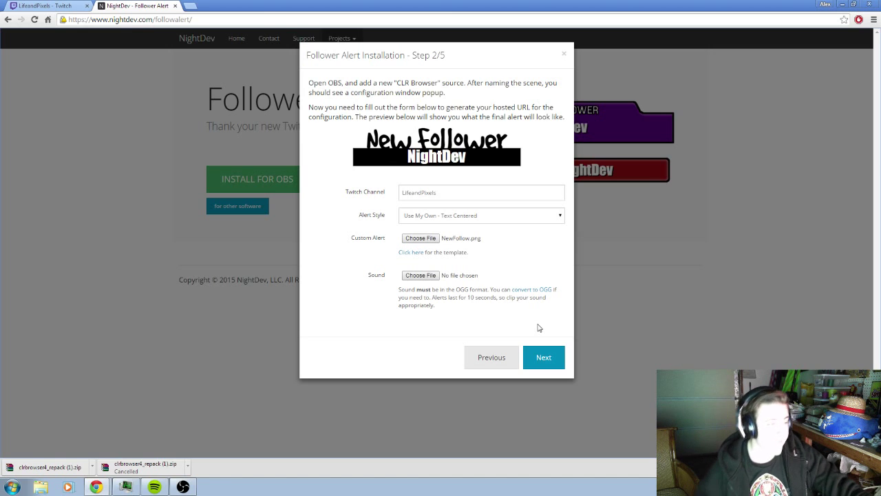
# - Pick mk64_mario03 from Documents > Twitch as the alert sound file
pyautogui.click(418, 276)
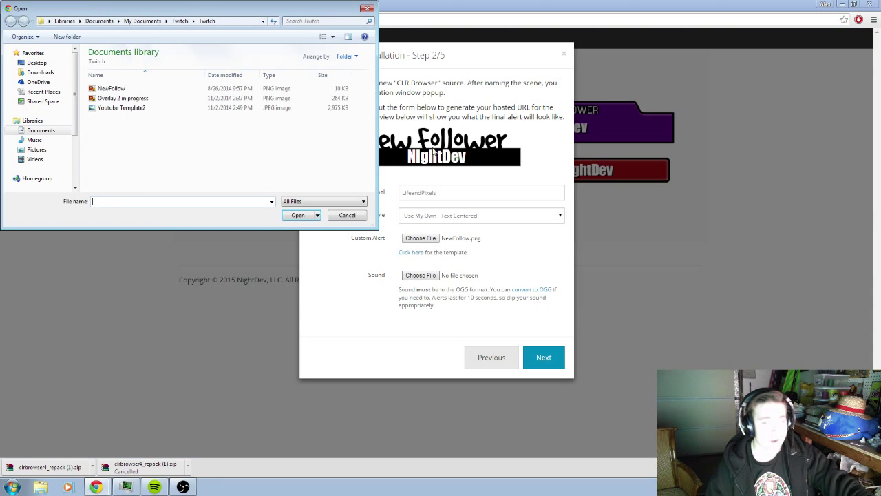
pyautogui.click(40, 130)
pyautogui.scroll(-5, 146, 122)
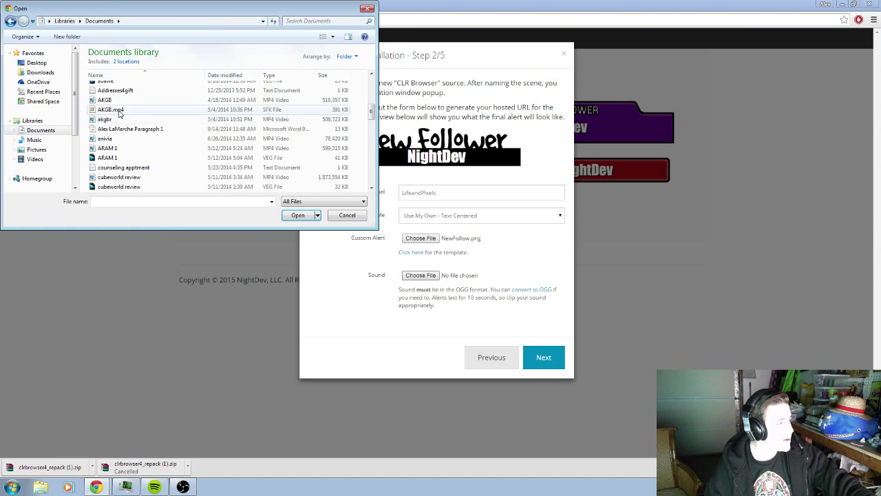
pyautogui.click(118, 116)
pyautogui.doubleClick(117, 117)
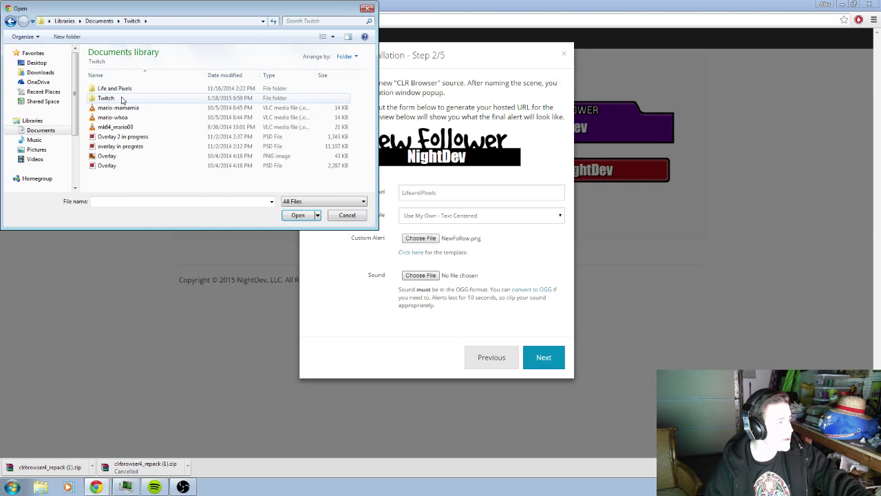
pyautogui.click(121, 109)
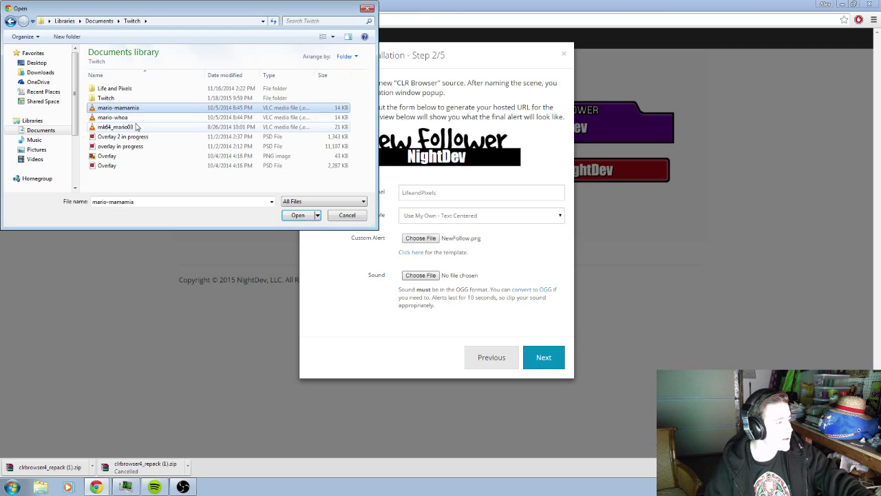
pyautogui.doubleClick(136, 127)
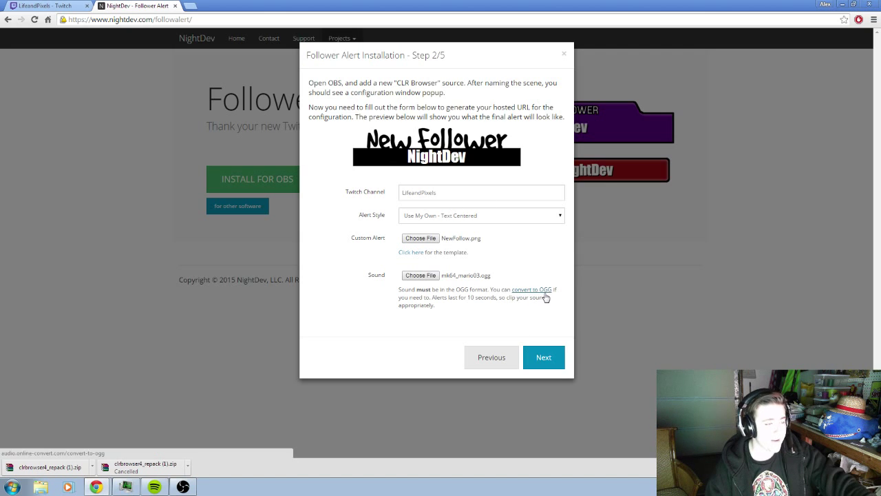
# - Advance to Step 3/5 and copy the generated hosted alert URL
pyautogui.click(549, 357)
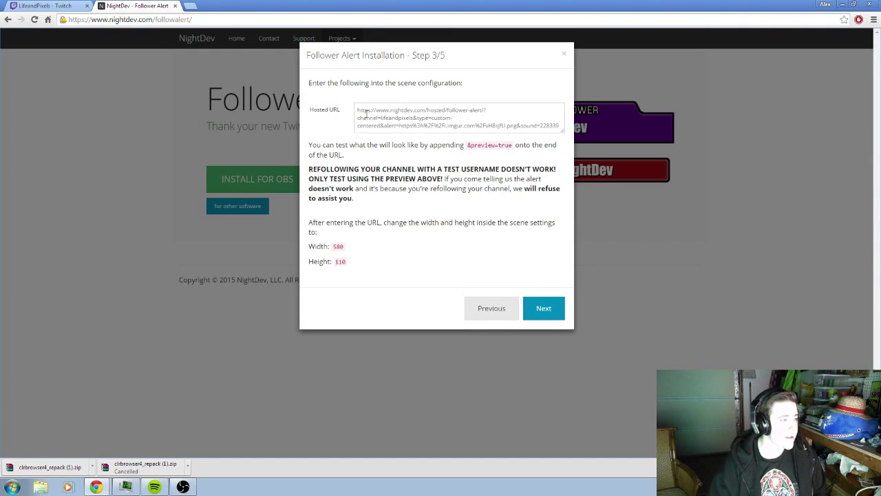
pyautogui.click(515, 121)
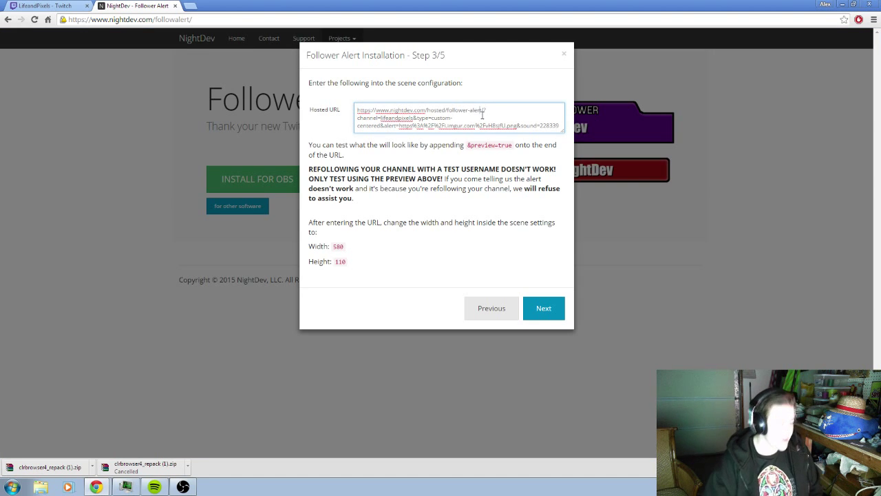
pyautogui.hotkey('ctrl', 'a')
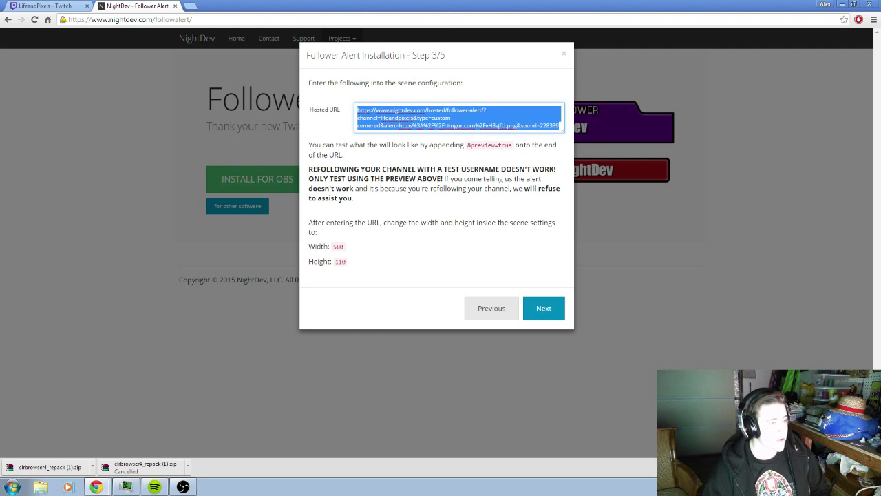
pyautogui.click(599, 156)
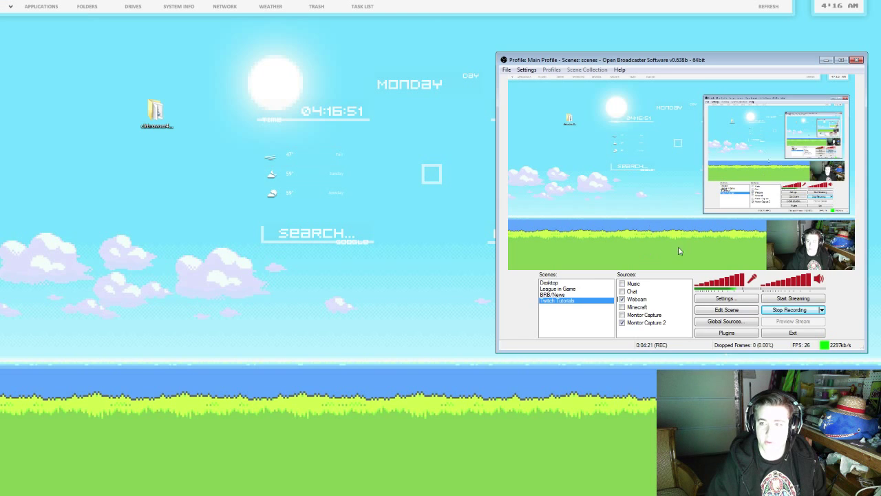
# - Add a CLR Browser source to the Sources list named Follow Alert
pyautogui.rightClick(661, 332)
pyautogui.moveTo(675, 337)
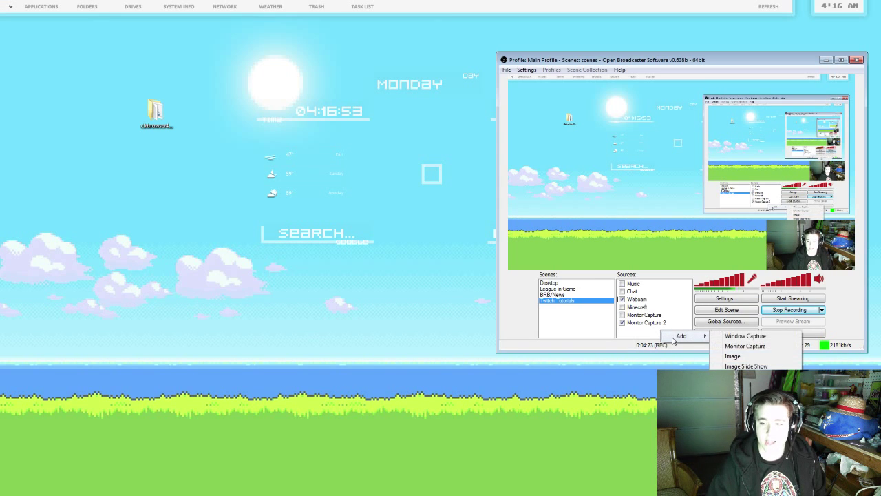
pyautogui.click(740, 376)
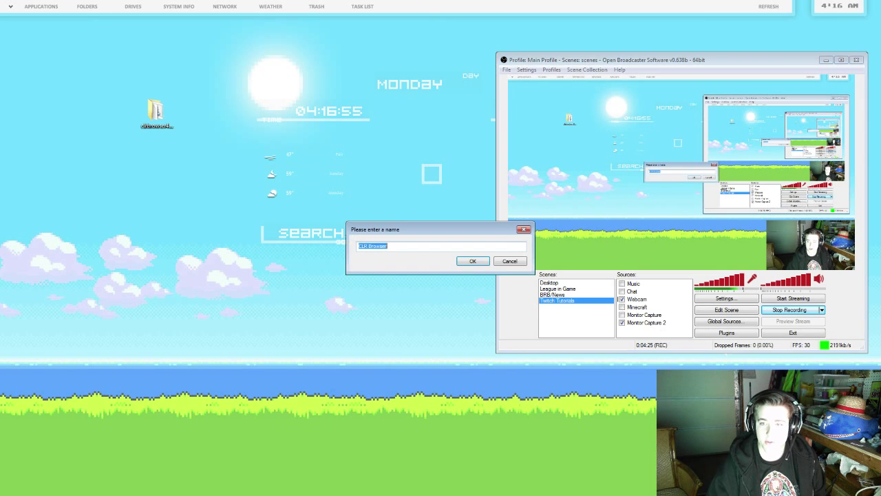
pyautogui.write('Follow Aler')
pyautogui.click(472, 261)
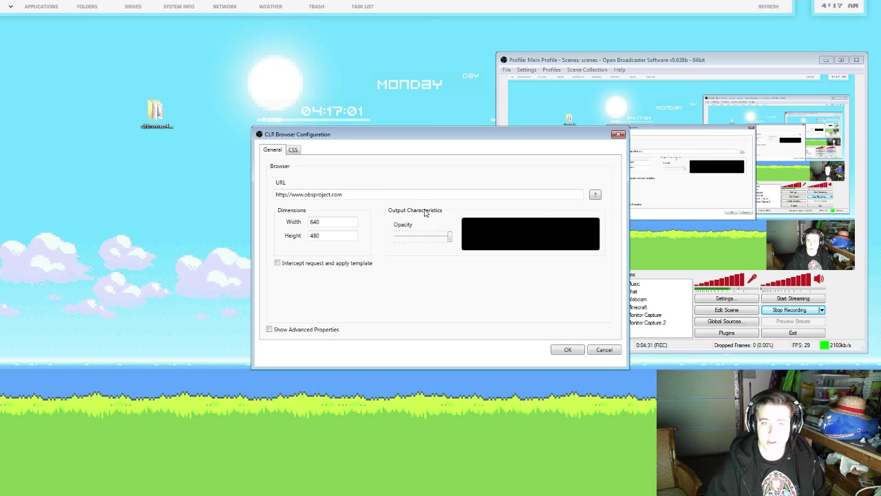
# - Replace the default obsproject URL with the pasted NightDev hosted alert URL
pyautogui.hotkey('ctrl', 'a')
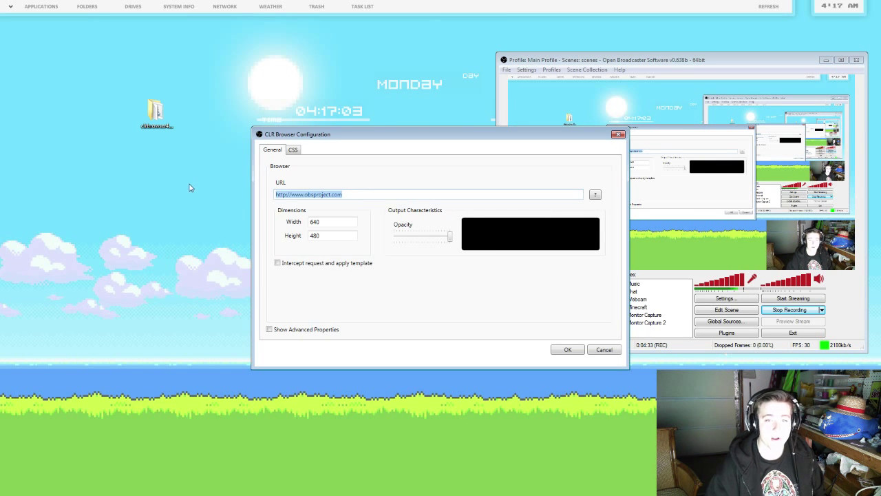
pyautogui.hotkey('ctrl', 'v')
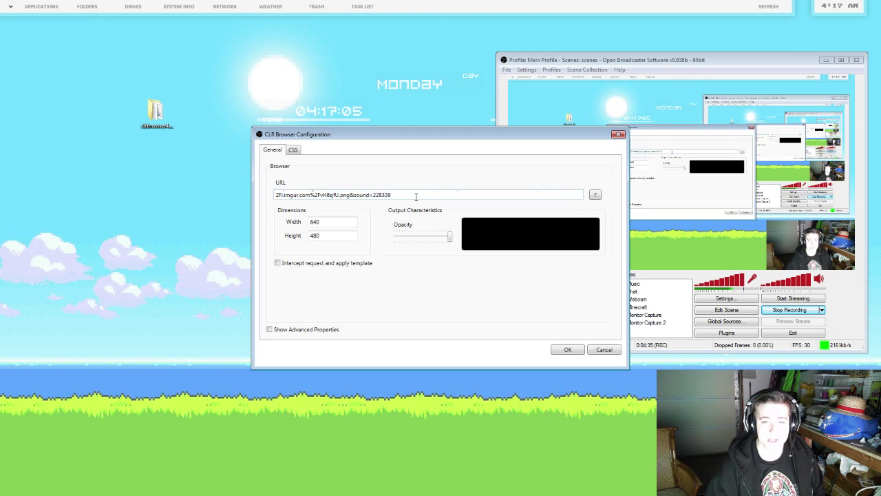
pyautogui.press('Home')
pyautogui.press('End')
pyautogui.press('Home')
pyautogui.press('End')
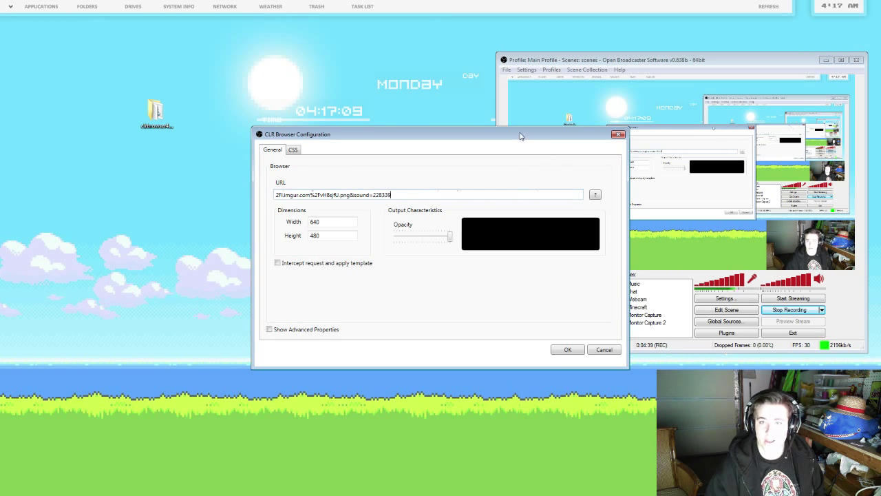
pyautogui.moveTo(517, 134); pyautogui.dragTo(381, 127)
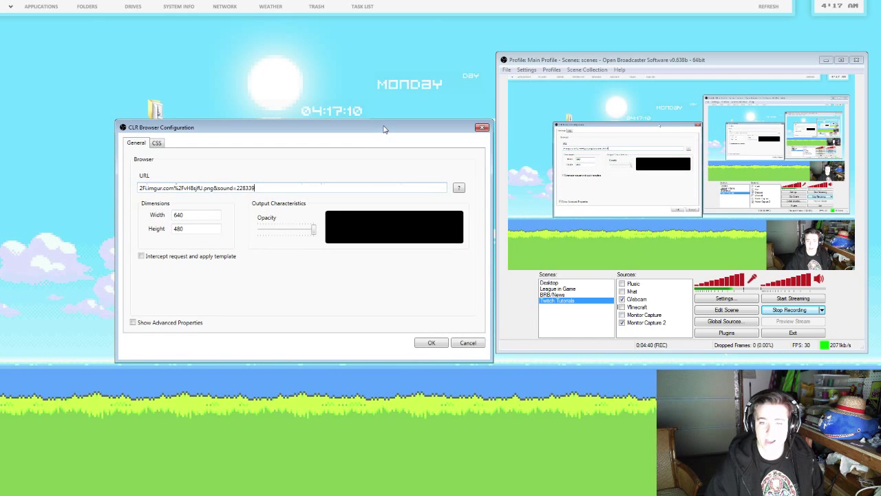
# - Save the new browser source and turn off the Monitor Capture source
pyautogui.click(430, 343)
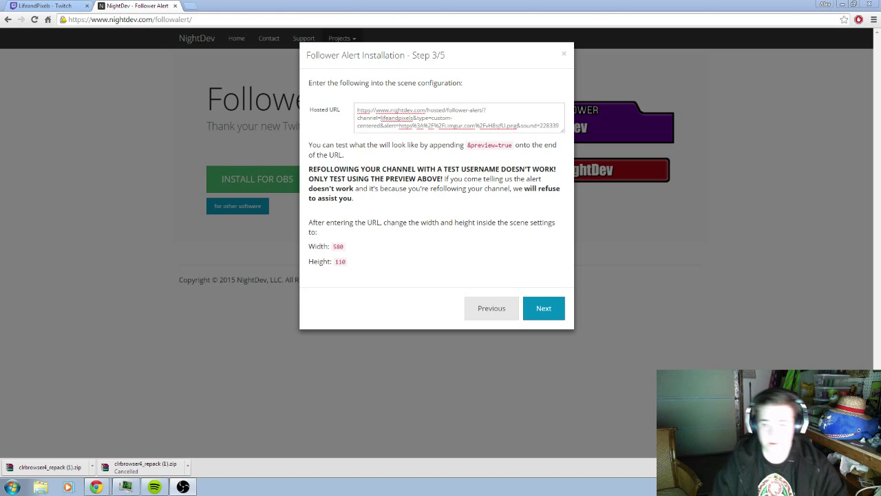
pyautogui.click(622, 323)
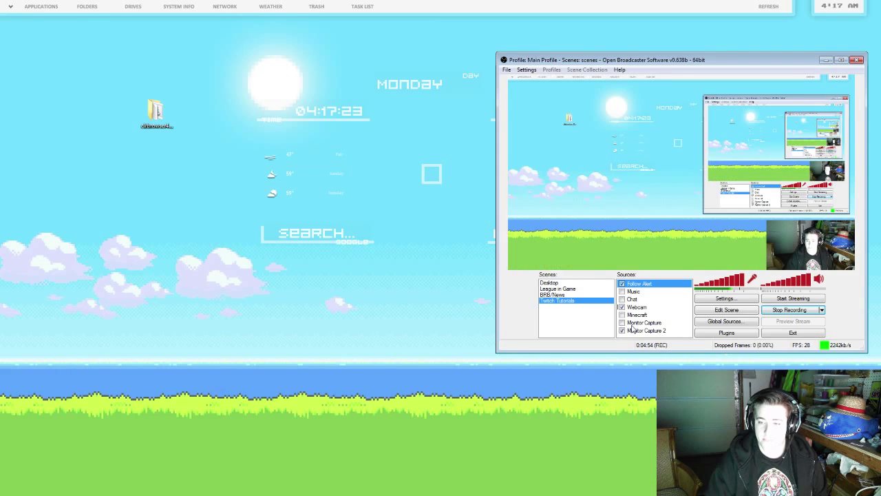
pyautogui.rightClick(640, 284)
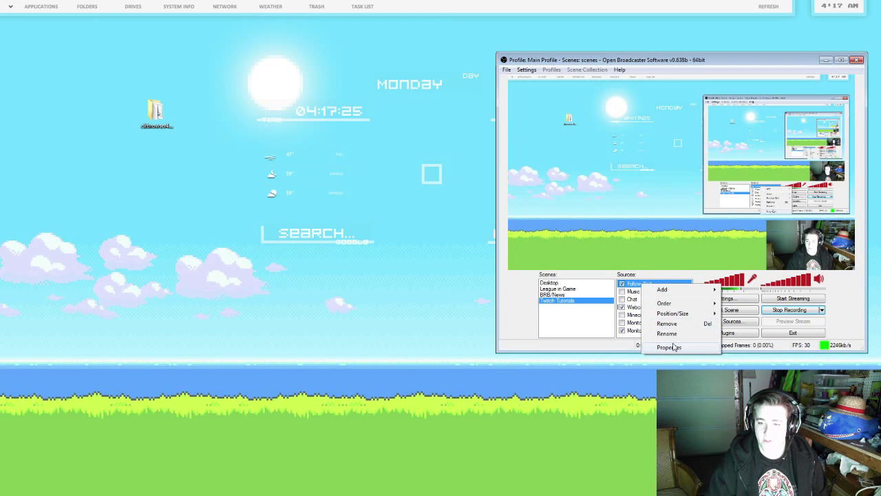
pyautogui.click(675, 347)
# - Resize the Follow Alert browser source to width 580 and height 110, and save
pyautogui.doubleClick(323, 221)
pyautogui.write('580')
pyautogui.press('Tab')
pyautogui.write('1')
pyautogui.hotkey('shift', 'End')
pyautogui.write('10')
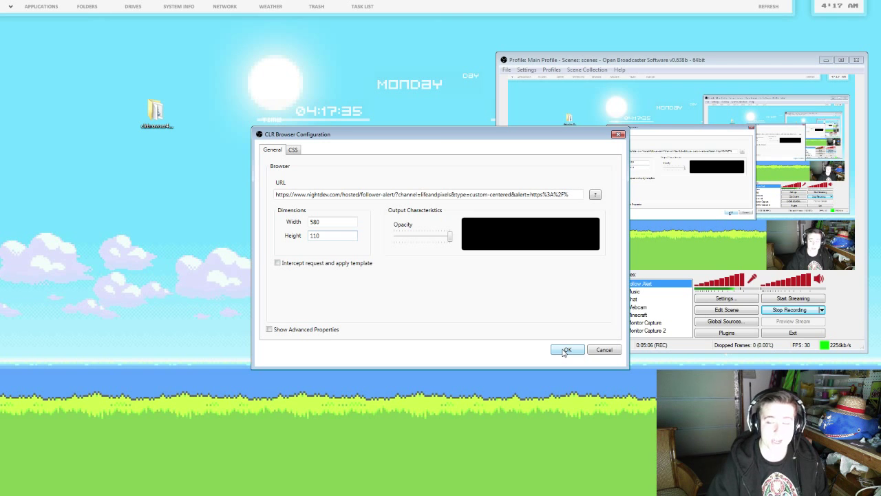
pyautogui.click(566, 350)
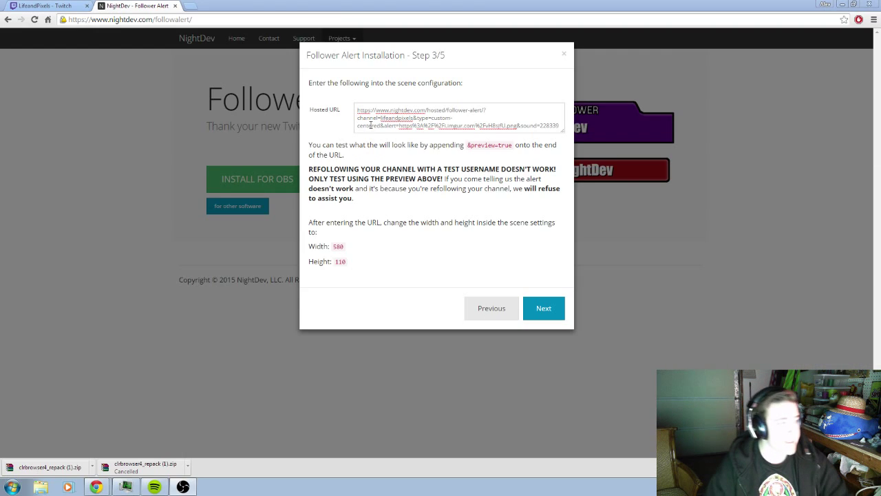
# - Highlight and review the Step 3/5 note about testing with &preview=true
pyautogui.moveTo(354, 144); pyautogui.dragTo(513, 146)
pyautogui.hotkey('ctrl', 'c')
pyautogui.click(464, 153)
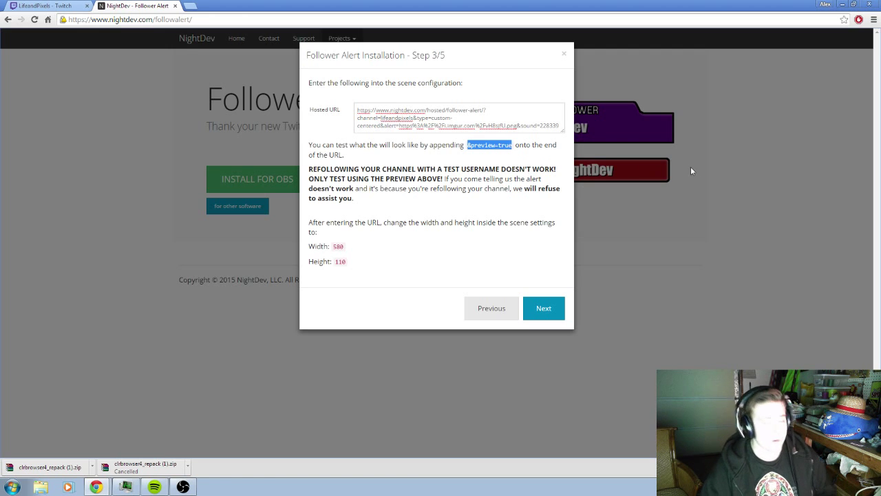
pyautogui.click(547, 181)
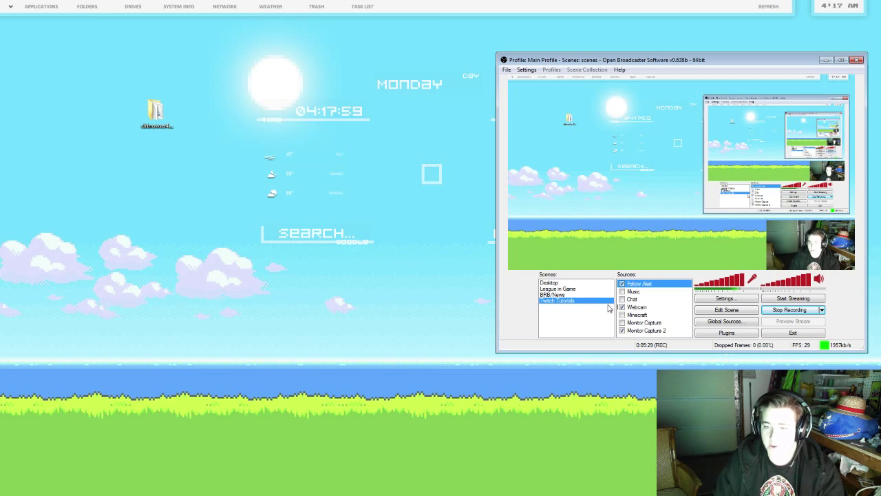
# - Append &preview=true to the Follow Alert source URL in its Properties to show a test alert
pyautogui.rightClick(634, 283)
pyautogui.click(661, 350)
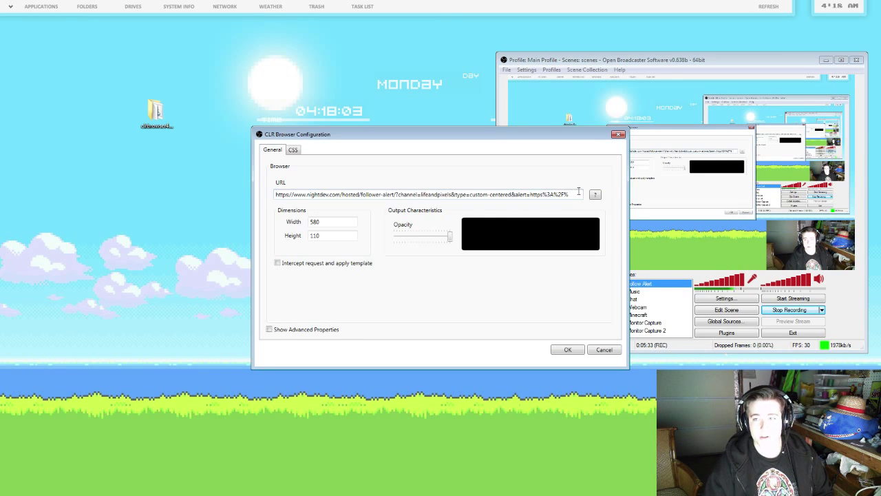
pyautogui.click(584, 195)
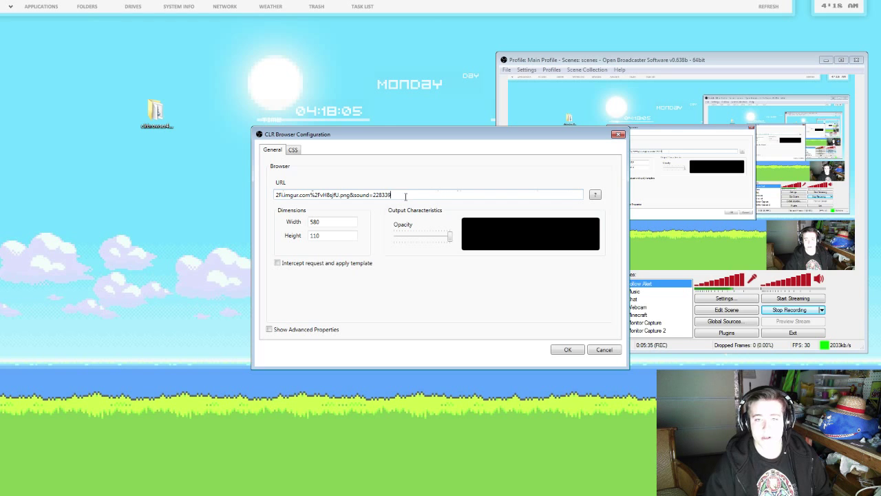
pyautogui.hotkey('ctrl', 'v')
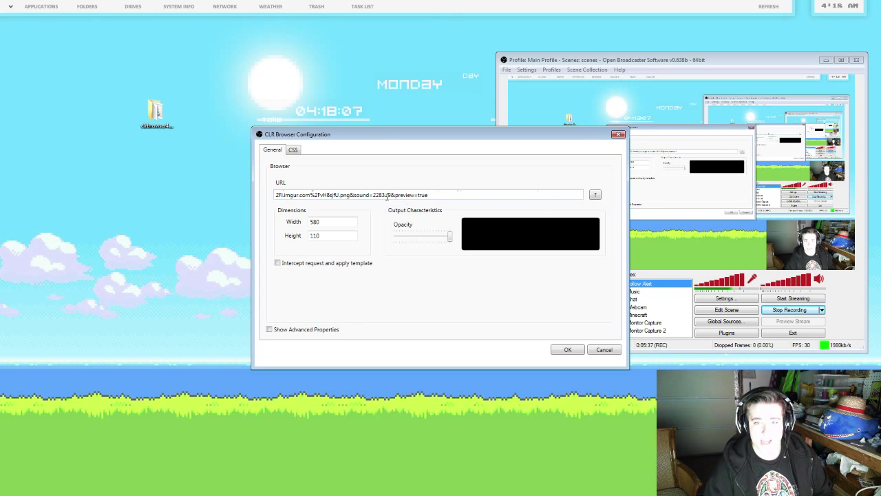
pyautogui.click(577, 348)
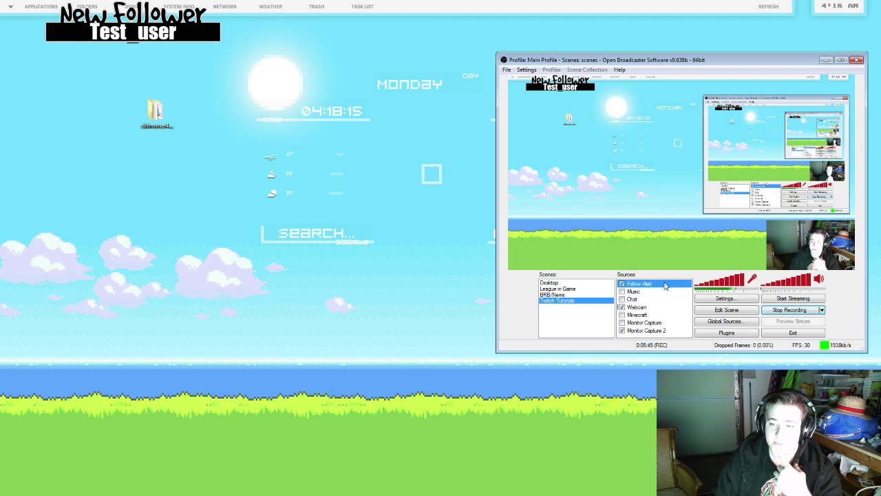
# - In Edit Scene mode, drag the Follow Alert box out of the corner and center it horizontally
pyautogui.click(716, 315)
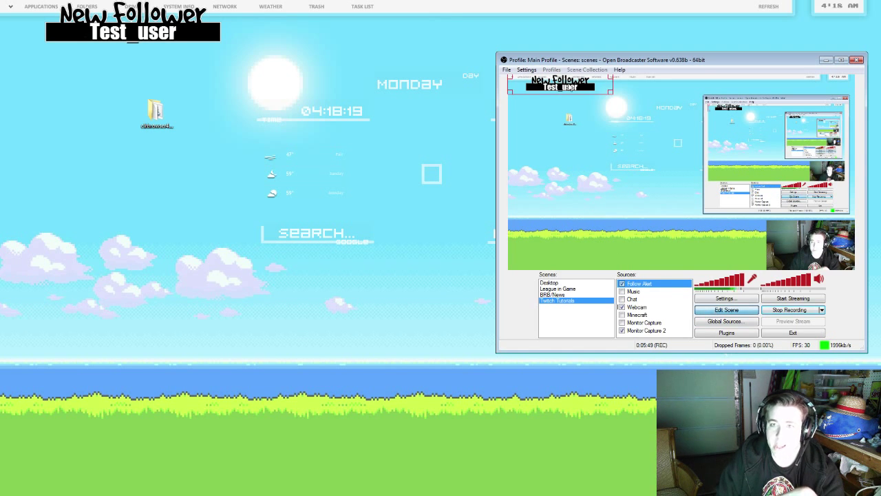
pyautogui.moveTo(565, 87); pyautogui.dragTo(680, 115)
pyautogui.rightClick(680, 114)
pyautogui.moveTo(714, 183)
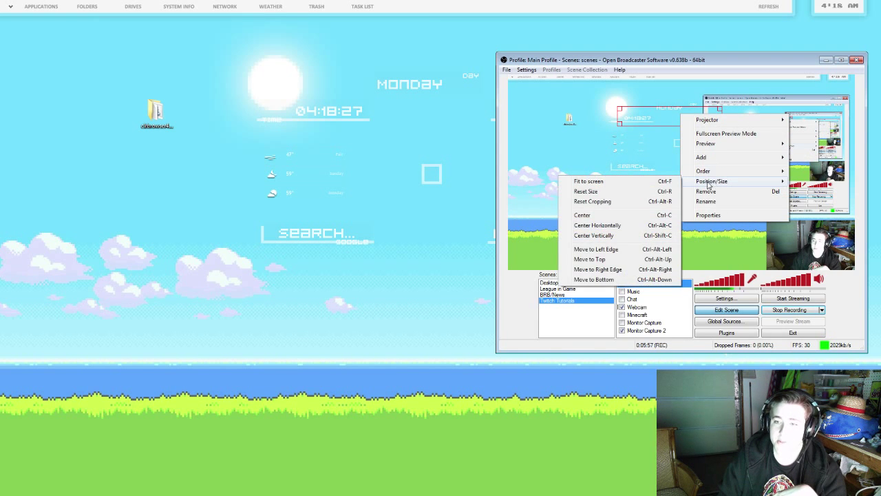
pyautogui.click(612, 225)
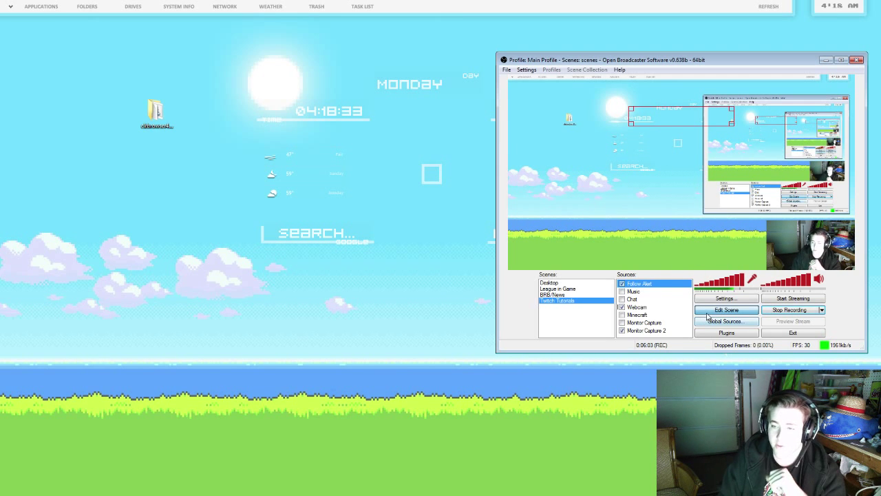
# - Delete &preview=true from the end of the Follow Alert URL and save the properties
pyautogui.rightClick(672, 284)
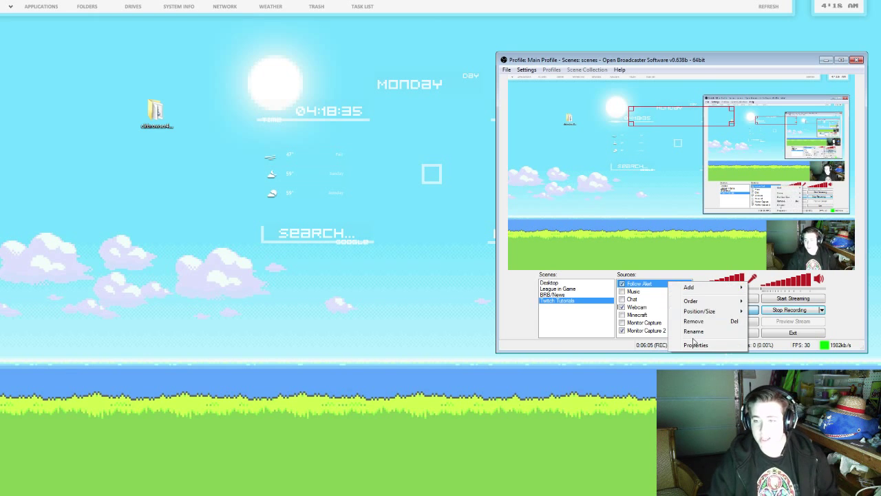
pyautogui.click(698, 346)
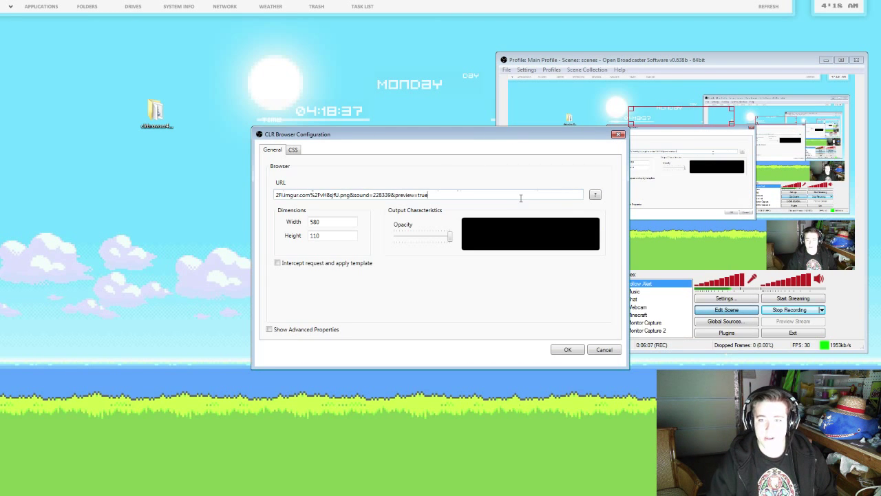
pyautogui.click(492, 195)
pyautogui.press('End')
pyautogui.moveTo(430, 195); pyautogui.dragTo(392, 196)
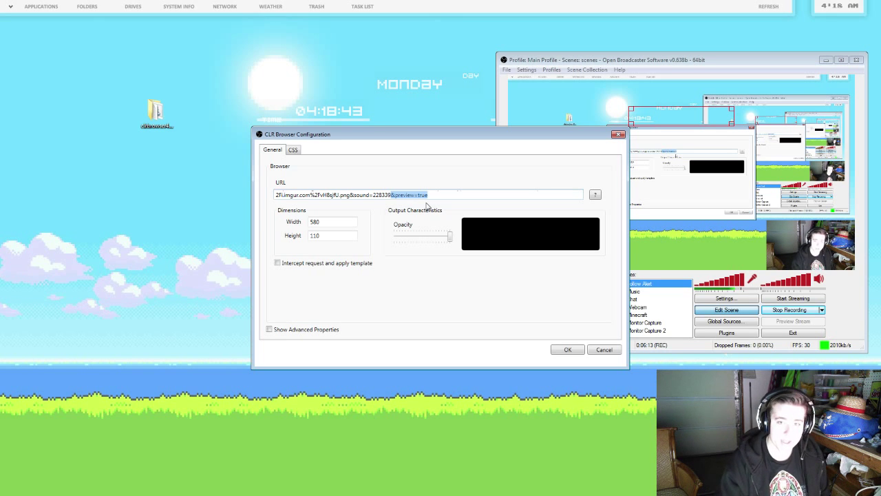
pyautogui.press('BackSpace')
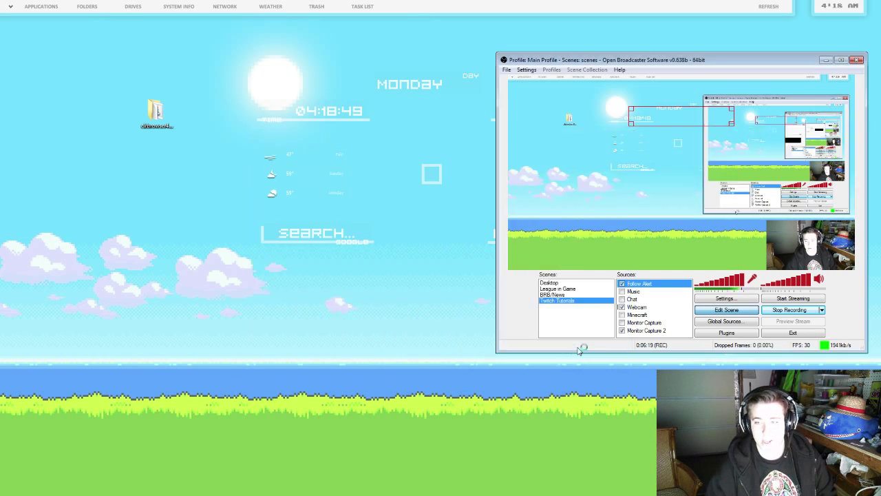
pyautogui.click(575, 348)
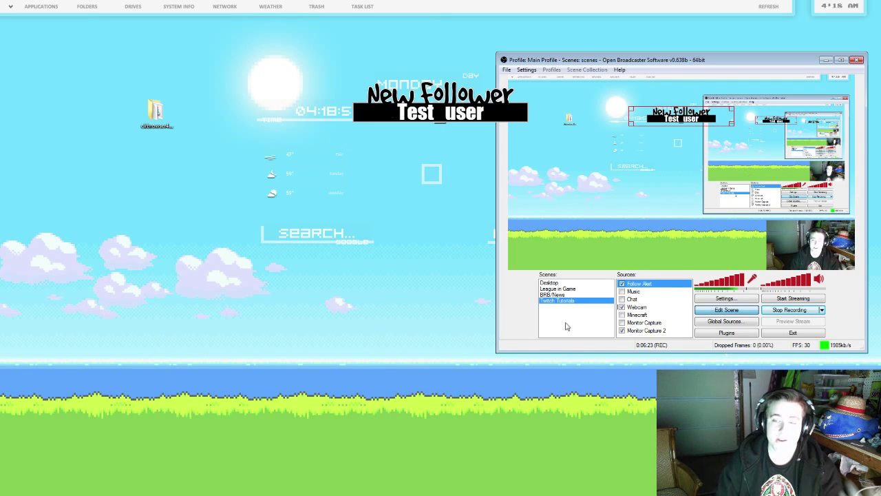
# - Reopen the Follow Alert properties and remove any leftover preview flag from the URL end
pyautogui.click(714, 314)
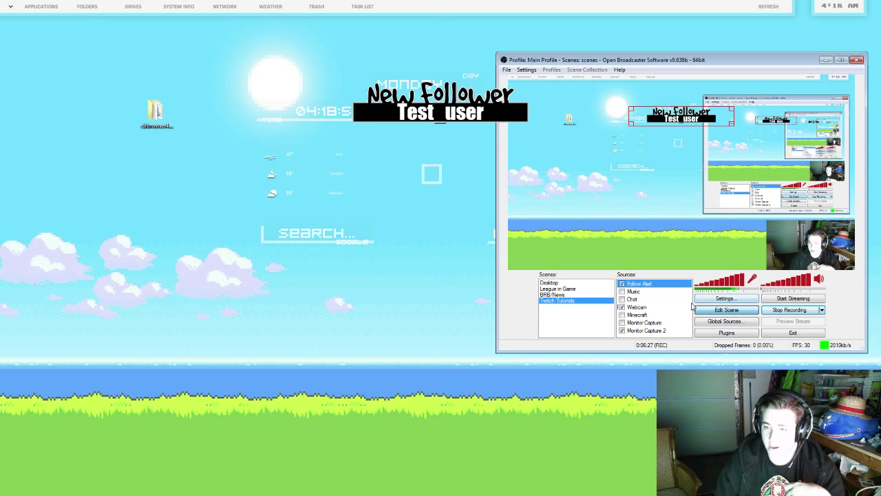
pyautogui.rightClick(671, 286)
pyautogui.click(696, 345)
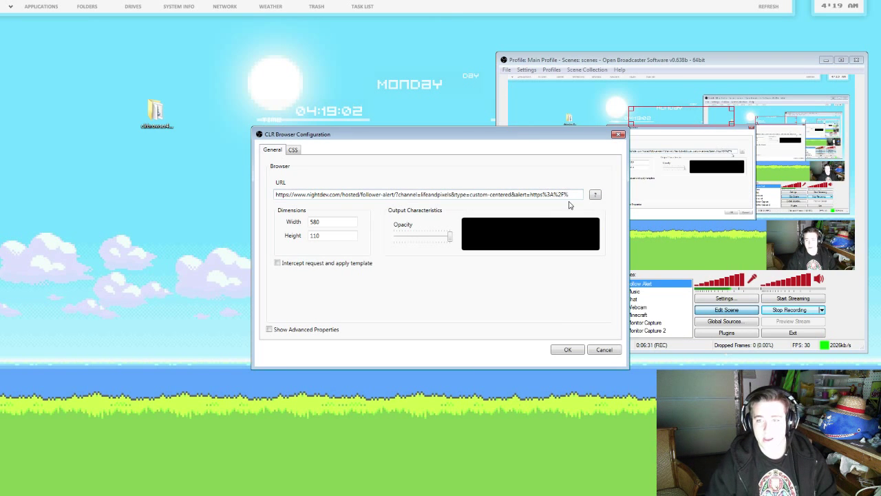
pyautogui.press('End')
pyautogui.moveTo(458, 196); pyautogui.dragTo(400, 195)
pyautogui.press('Delete')
pyautogui.click(568, 350)
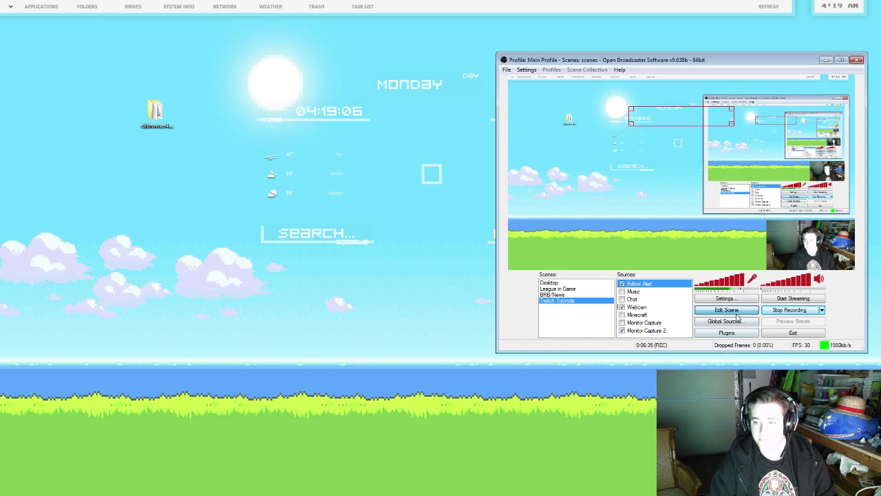
# - Turn off Edit Scene, then advance the installation wizard past CSS customization to 5/5 and close it
pyautogui.click(733, 313)
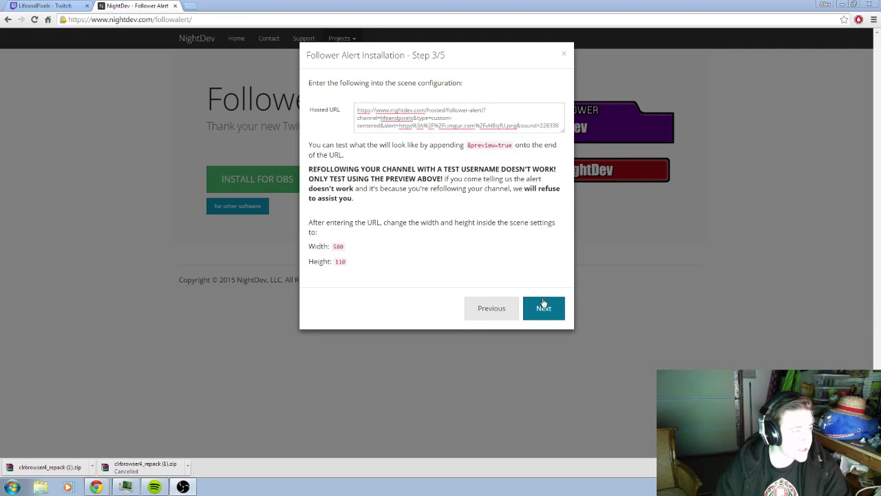
pyautogui.click(544, 305)
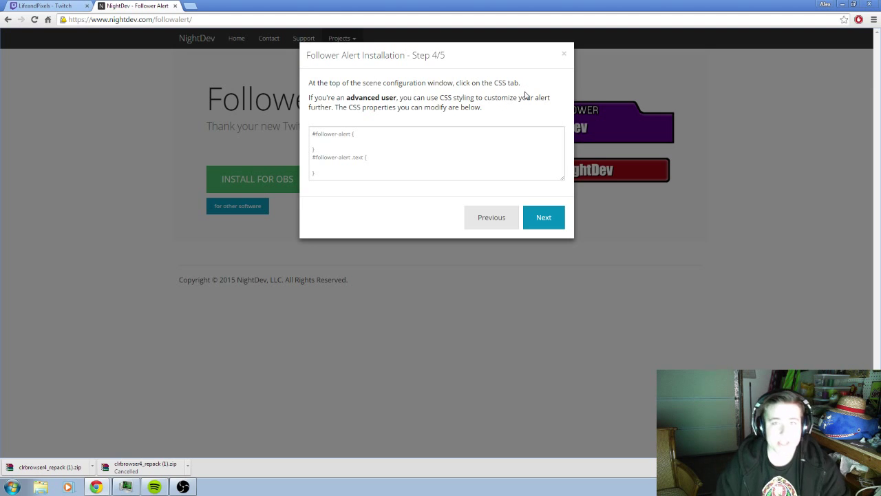
pyautogui.click(559, 218)
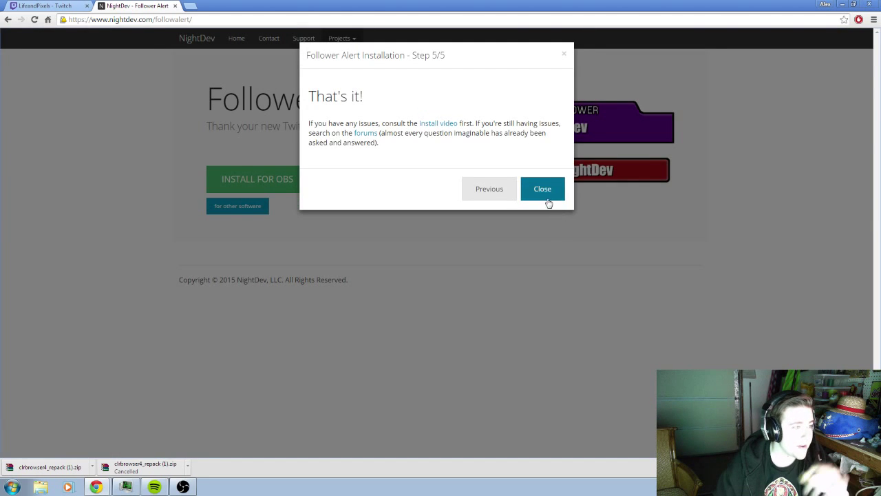
pyautogui.click(547, 199)
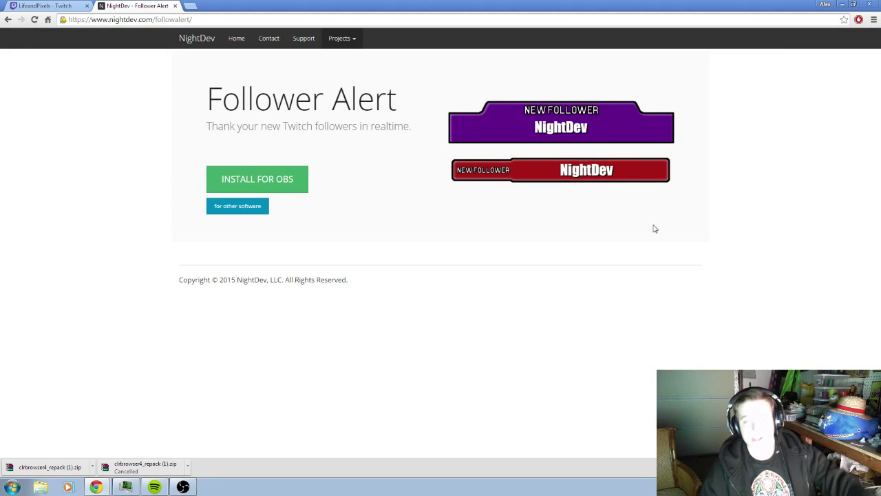